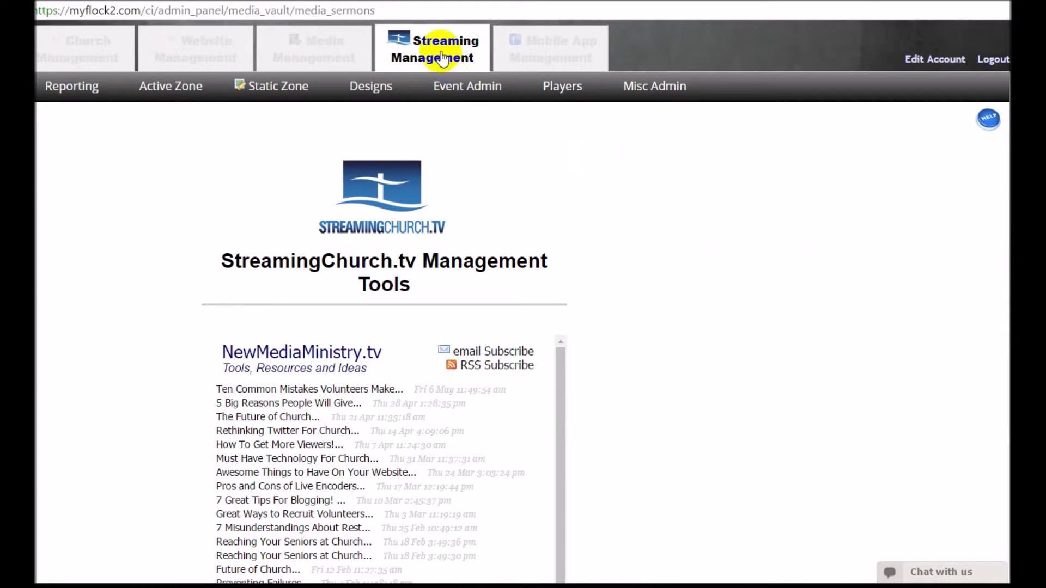
Open Event Admin > Facebook Stream and scroll to the live stream credentials button
left_click(477, 96)
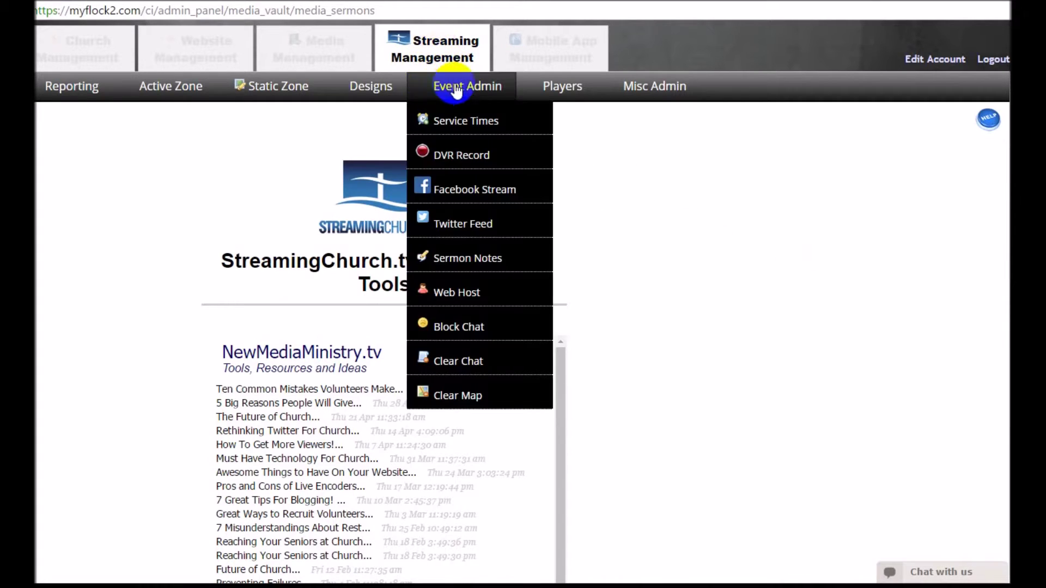
left_click(492, 191)
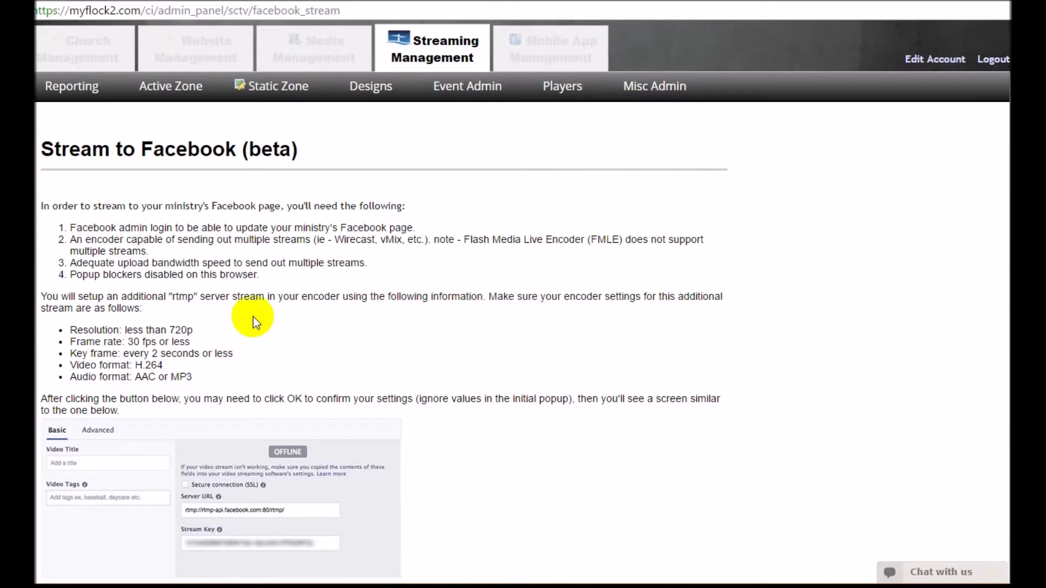
scroll(266, 310, "down", 4)
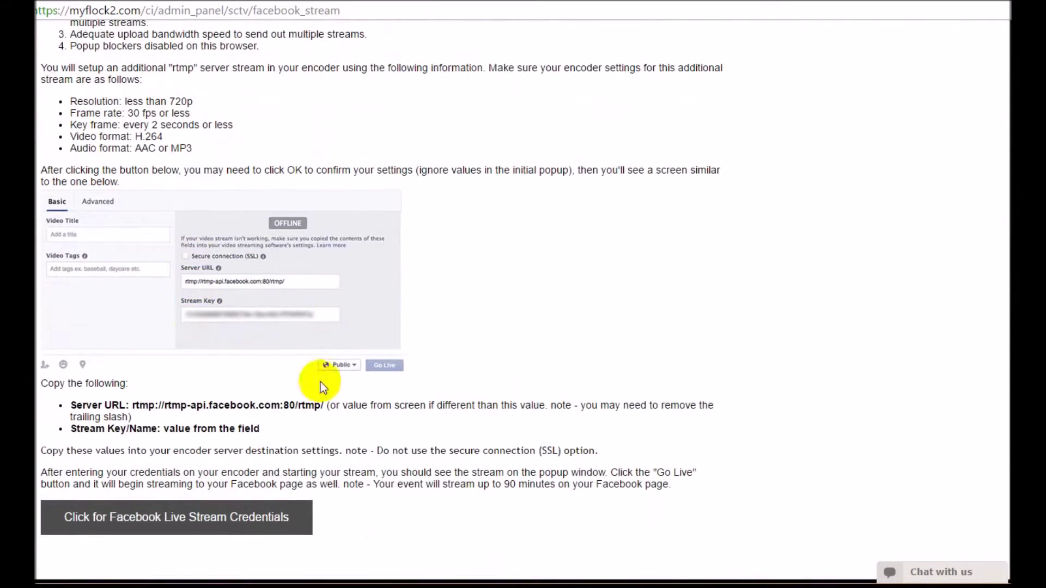
Request Facebook stream credentials, sharing on the managed Greeter.Church page, and dismiss the alert
left_click(201, 517)
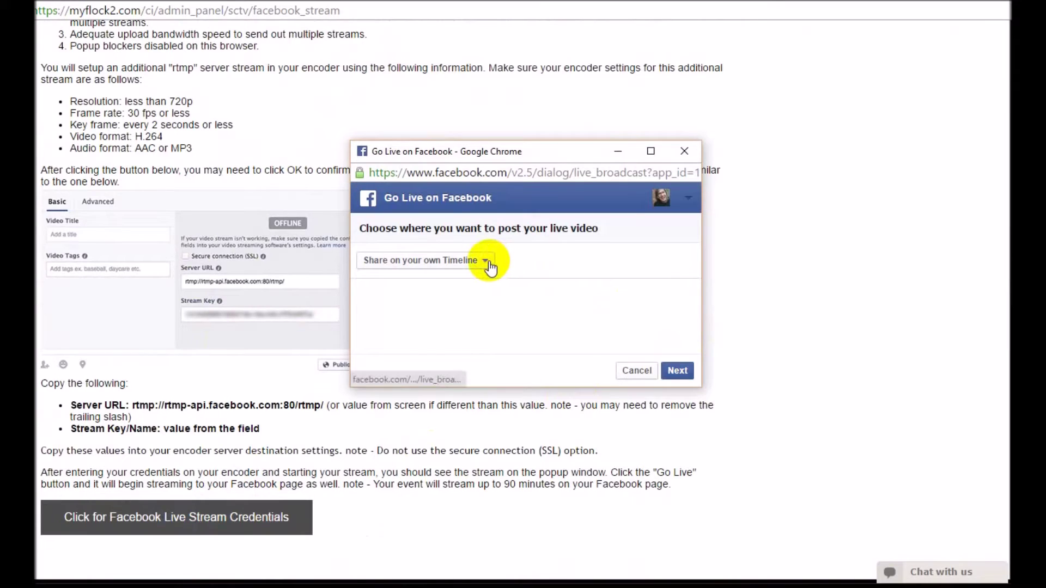
left_click(486, 263)
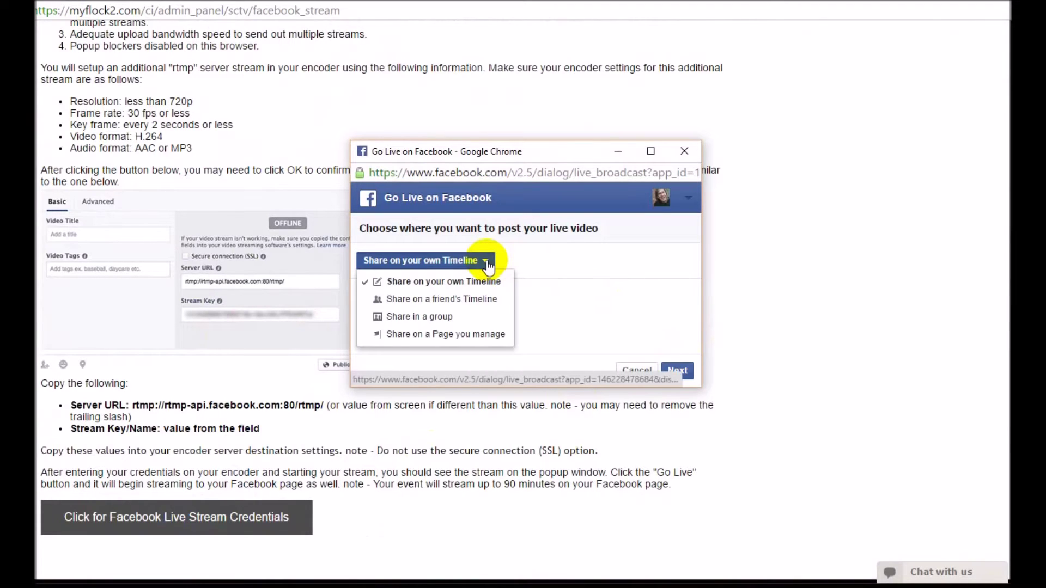
left_click(479, 338)
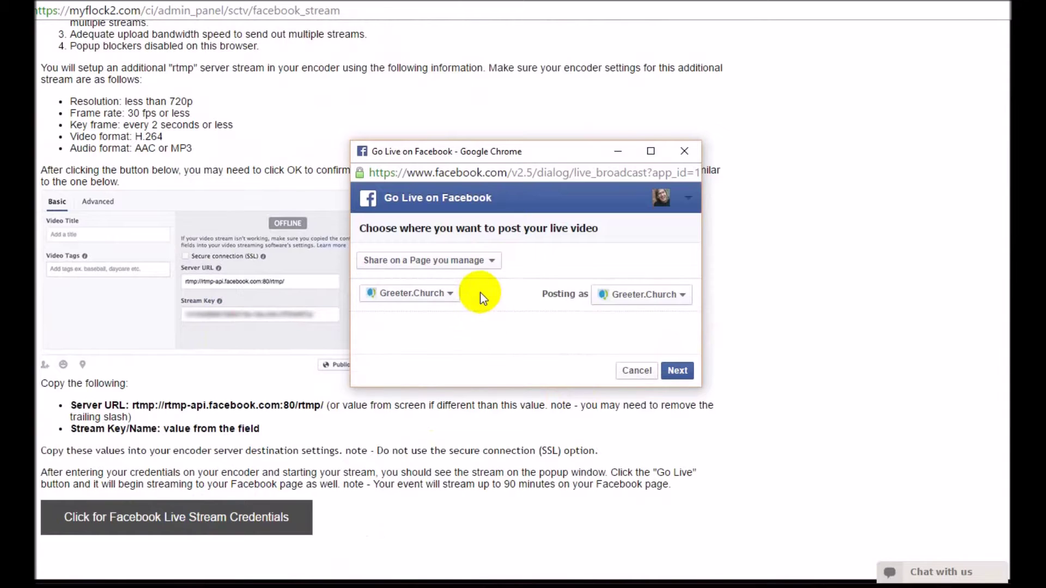
left_click(679, 369)
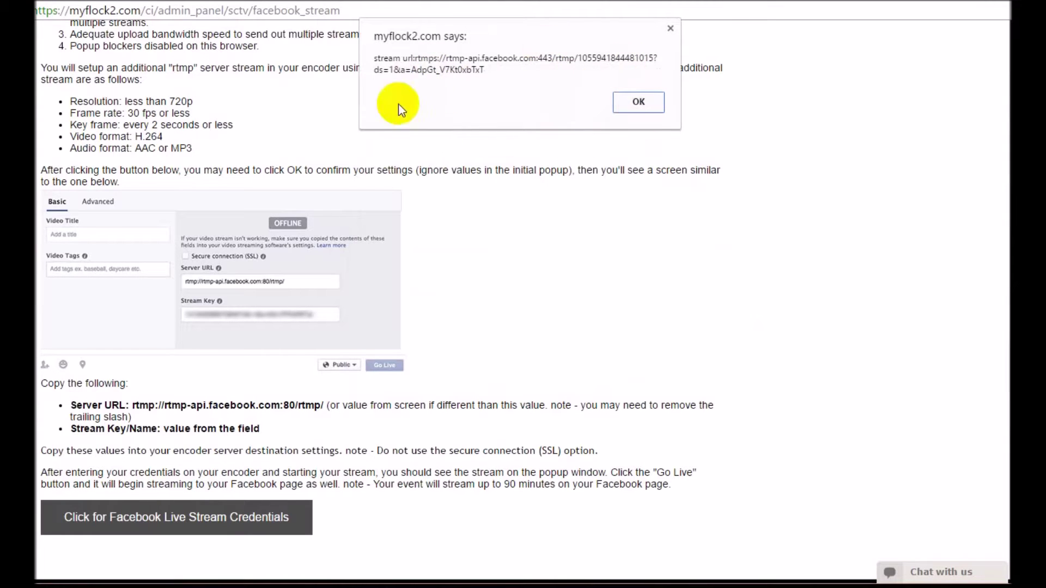
left_click(636, 102)
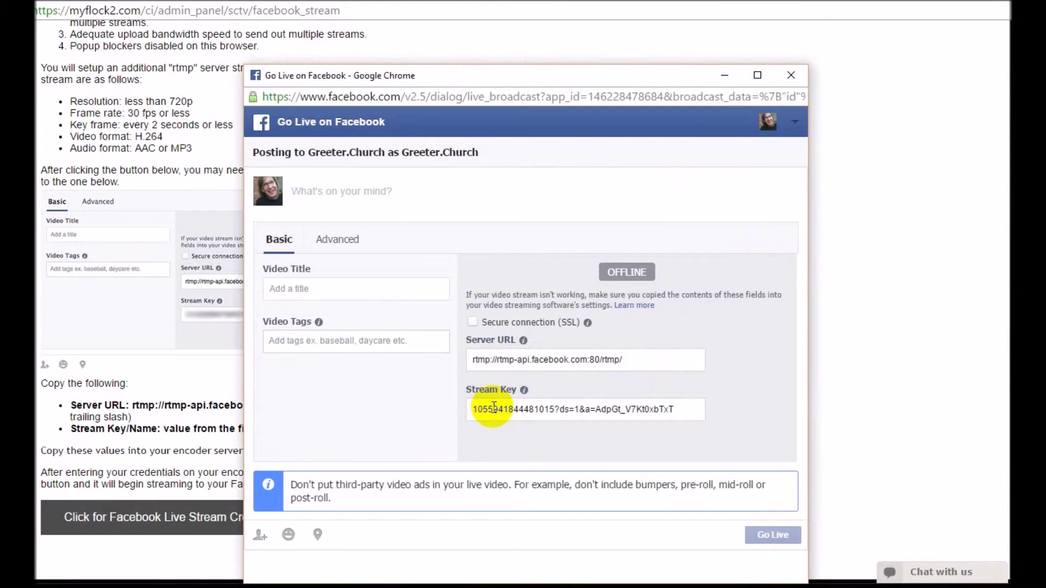
Copy the Server URL rtmp://rtmp-api.facebook.com:80/rtmp/ and bring vMix forward
left_click_drag(626, 359, 472, 363)
key("ctrl+c")
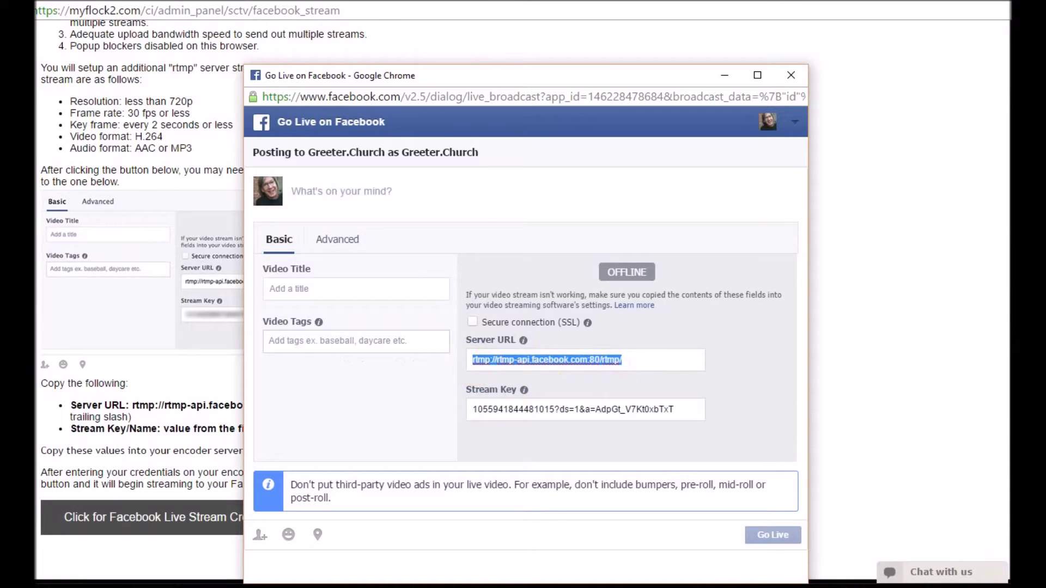
key("alt+Tab")
left_click_drag(693, 42, 625, 19)
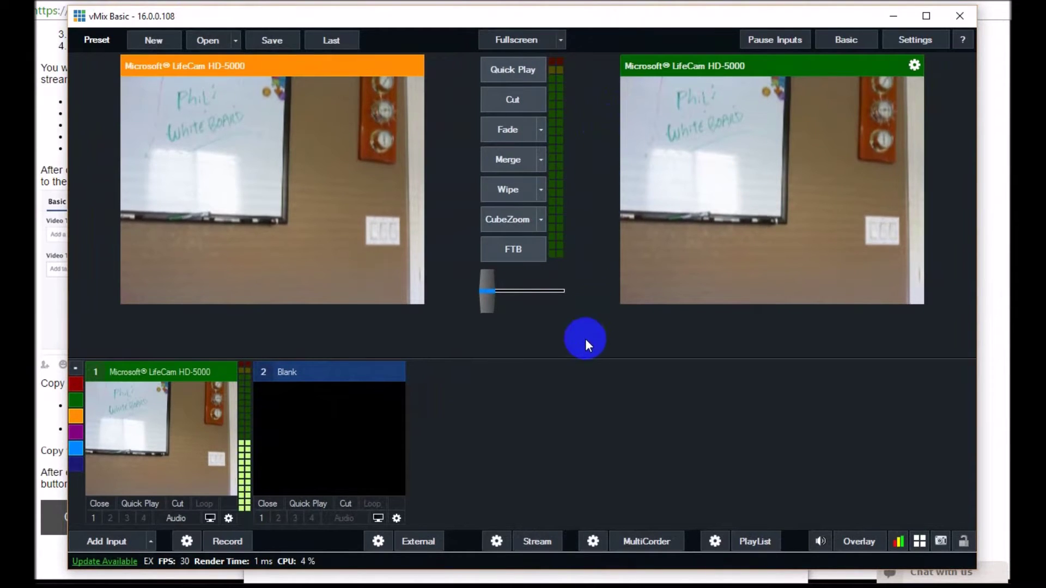
Set vMix stream destination 2 to Custom RTMP Server with the pasted Facebook URL
left_click(496, 540)
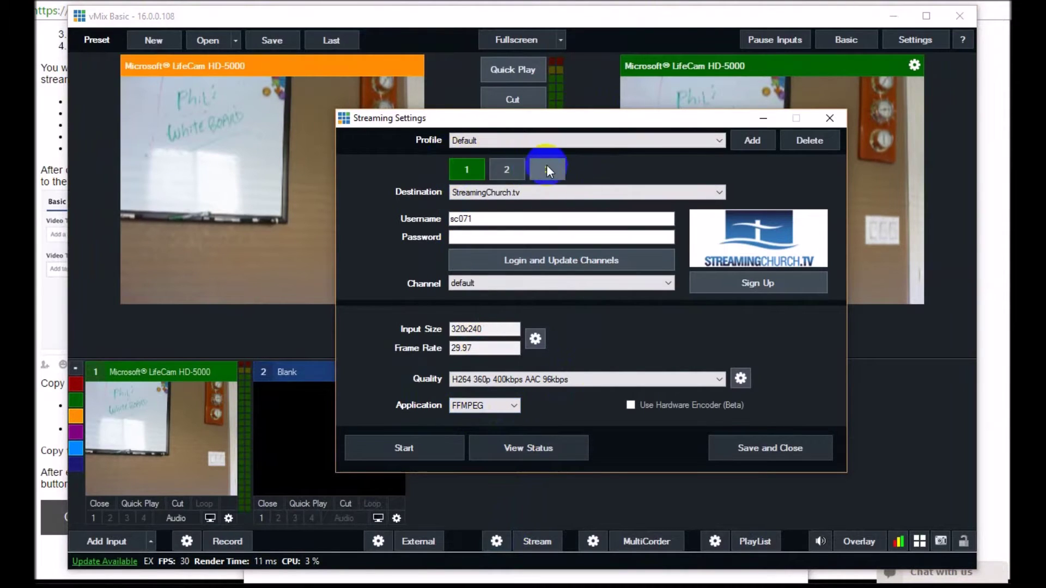
left_click(467, 173)
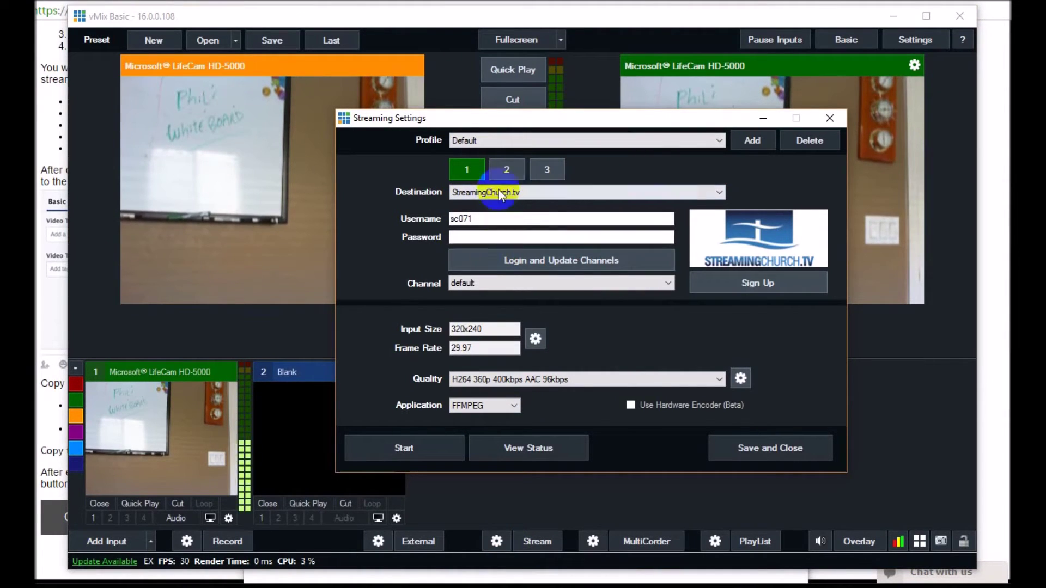
left_click(504, 172)
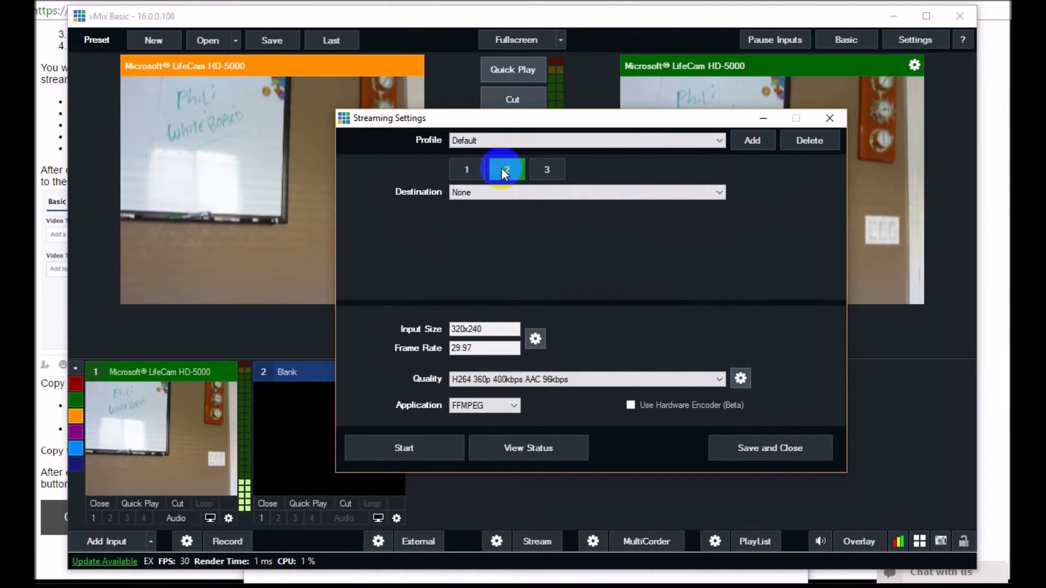
left_click(509, 173)
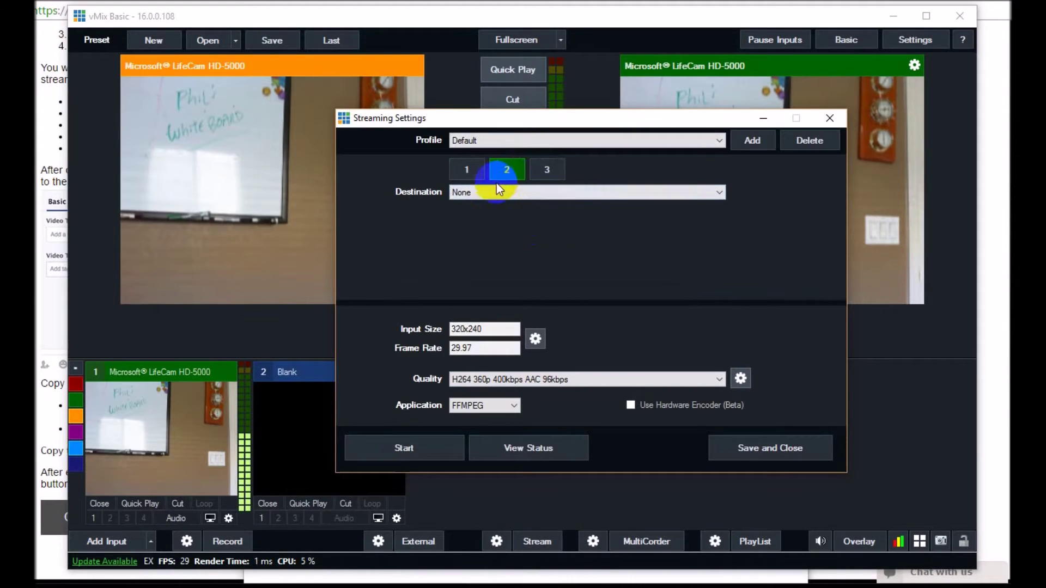
left_click(719, 191)
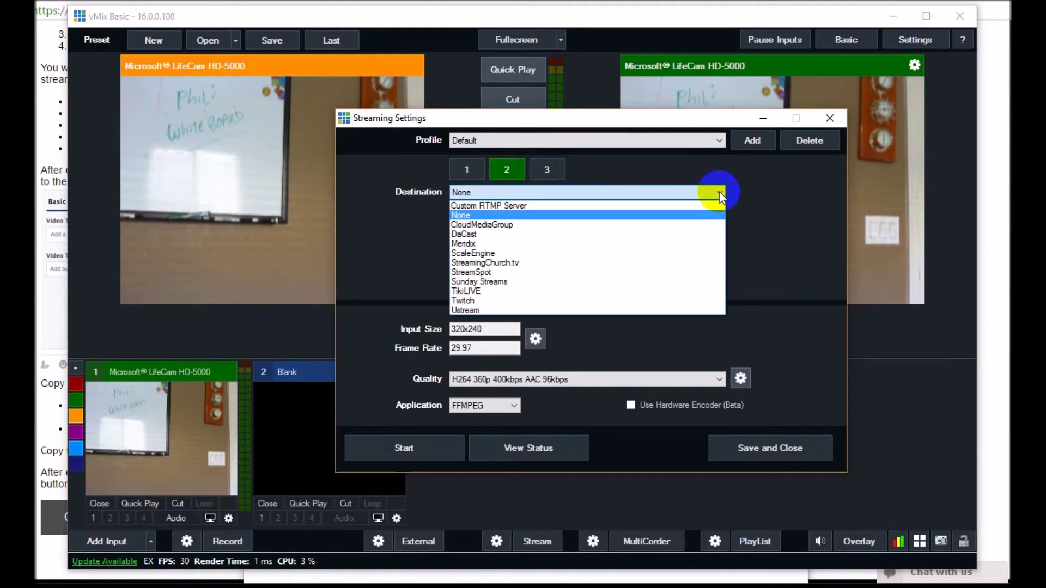
left_click(618, 205)
left_click(560, 215)
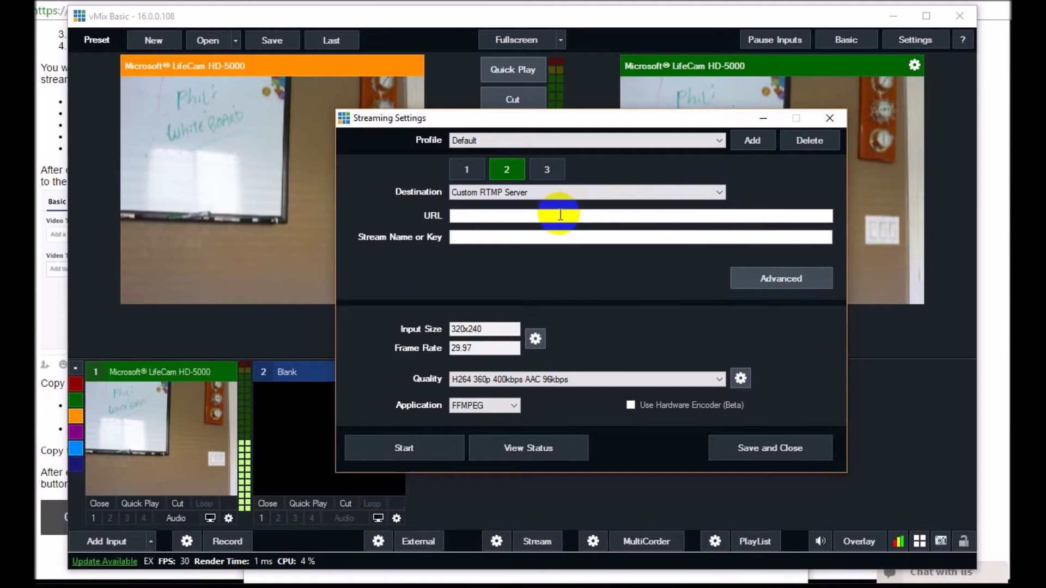
key("ctrl+v")
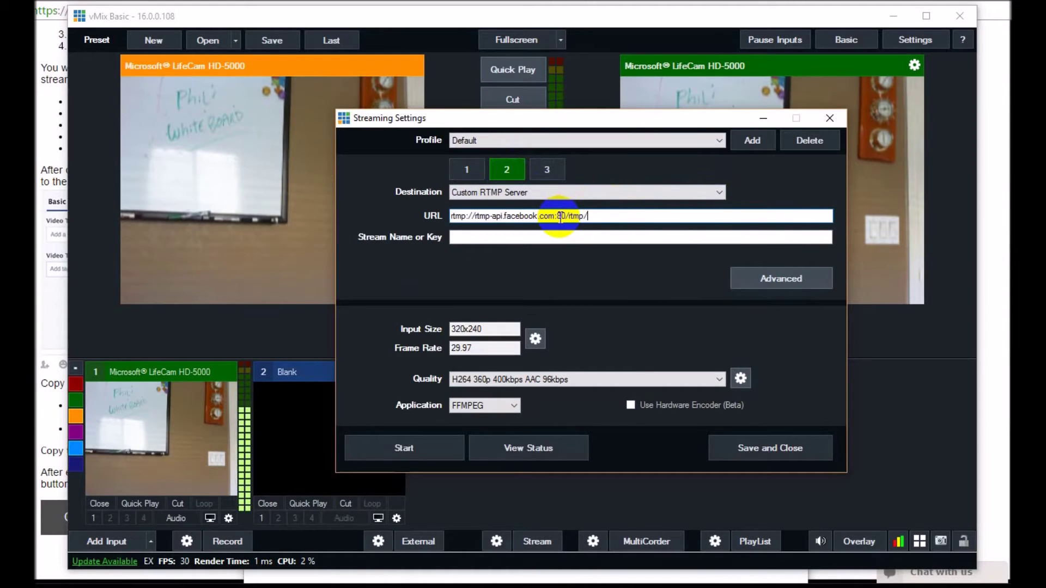
left_click(613, 236)
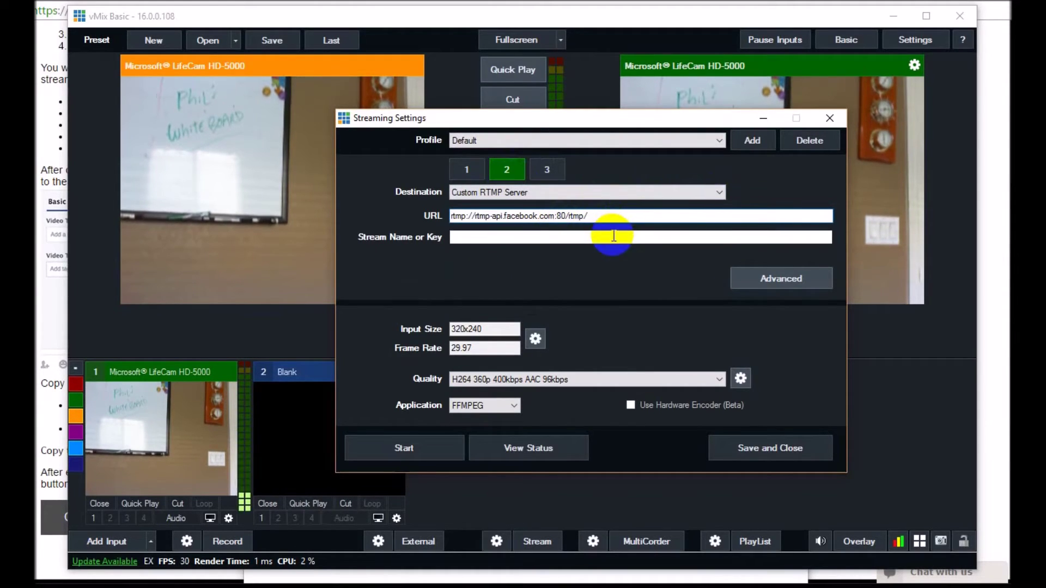
Copy the Stream Key from the Go Live on Facebook popup
left_click(931, 12)
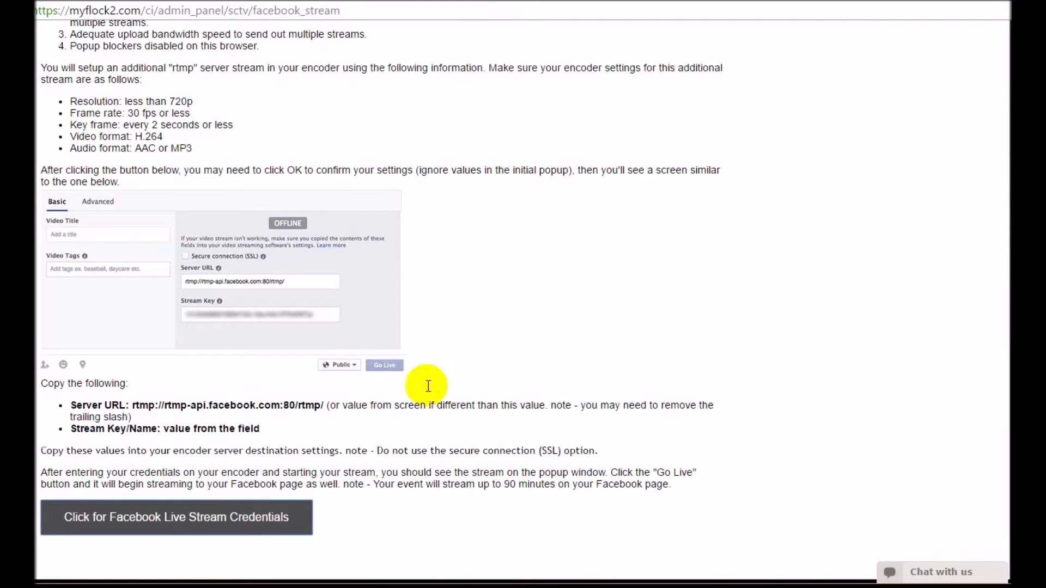
mouse_move(430, 584)
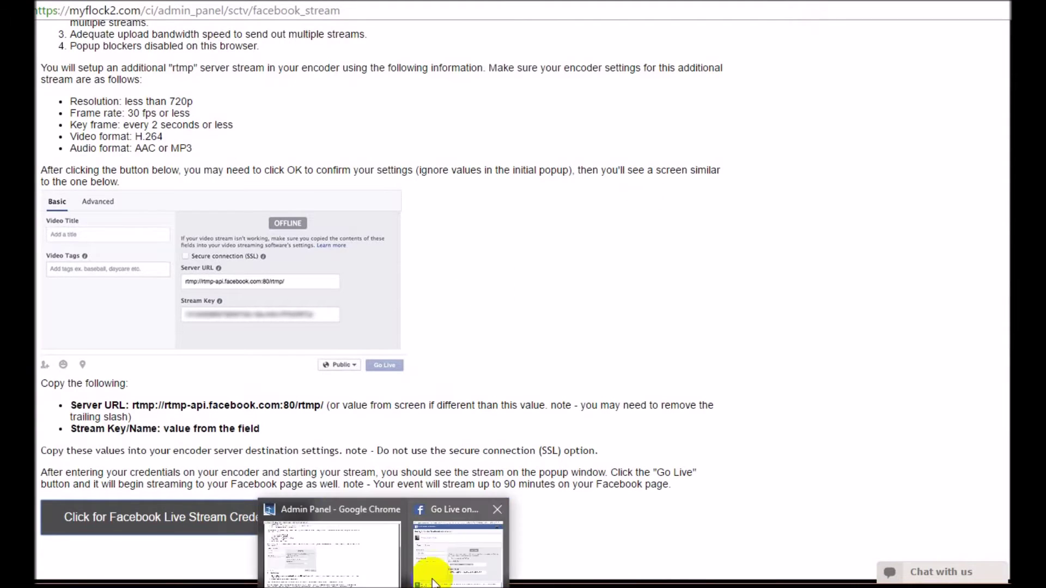
left_click(445, 548)
left_click_drag(677, 409, 502, 410)
key("ctrl+c")
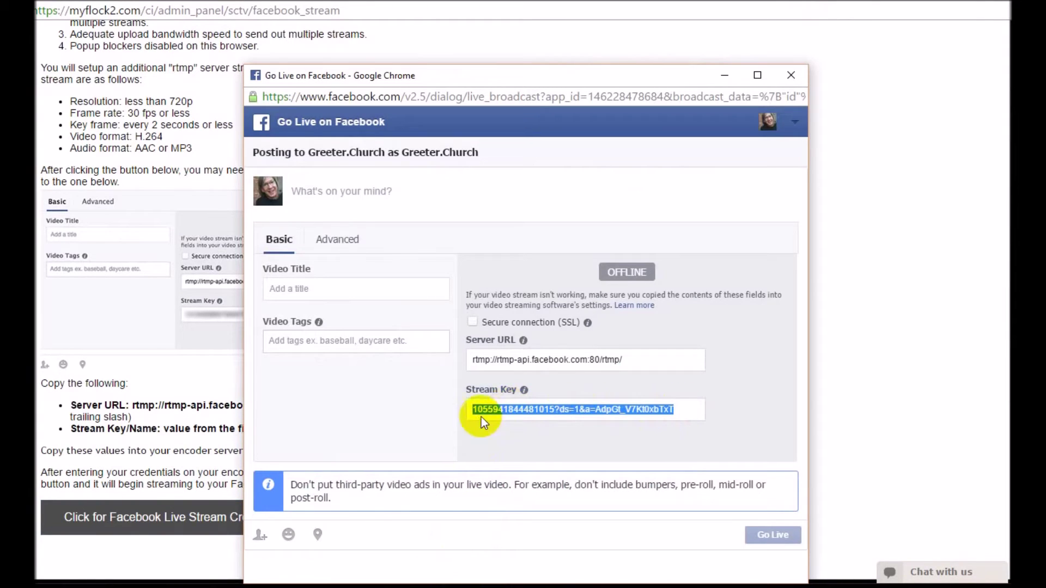
key("alt+Tab")
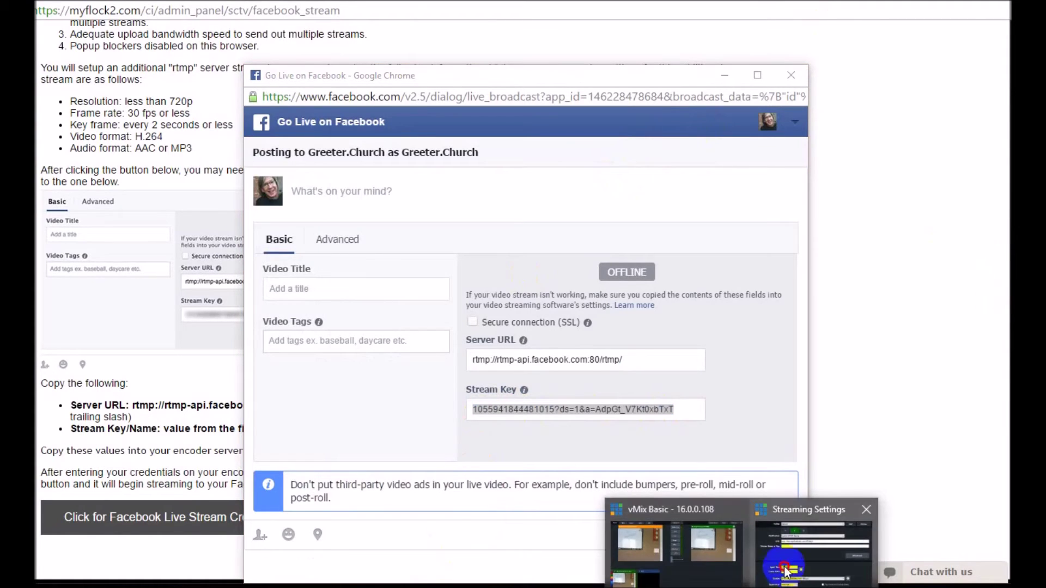
Paste the stream key into destination 2's Stream Name or Key and save
left_click(783, 565)
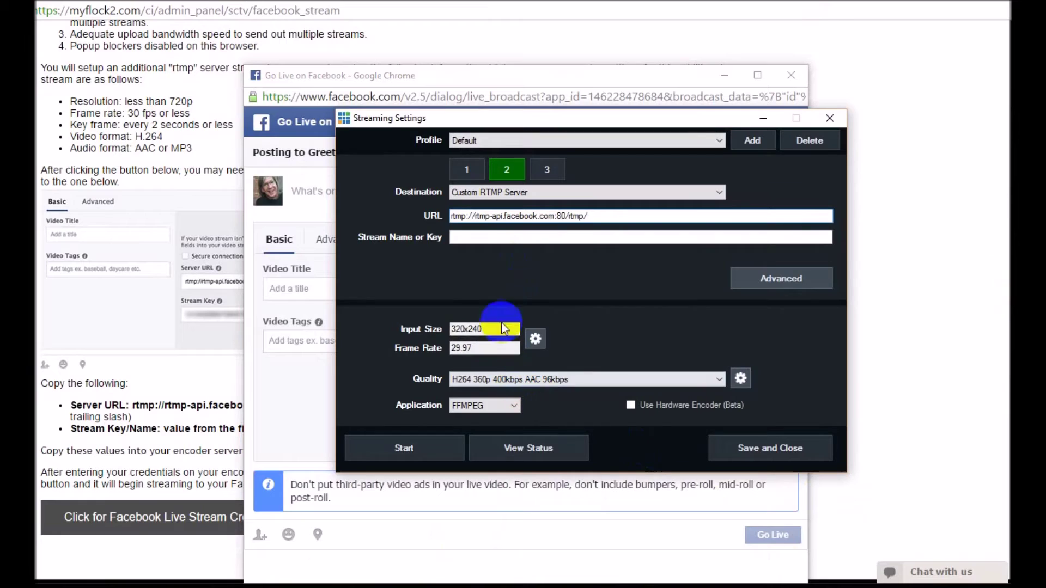
left_click(520, 237)
key("ctrl+v")
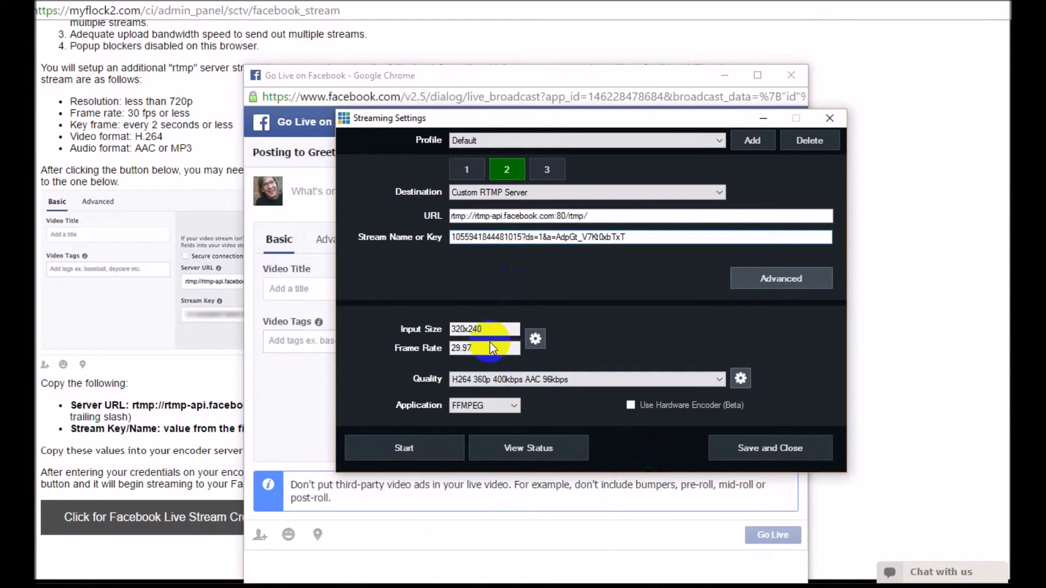
left_click(740, 447)
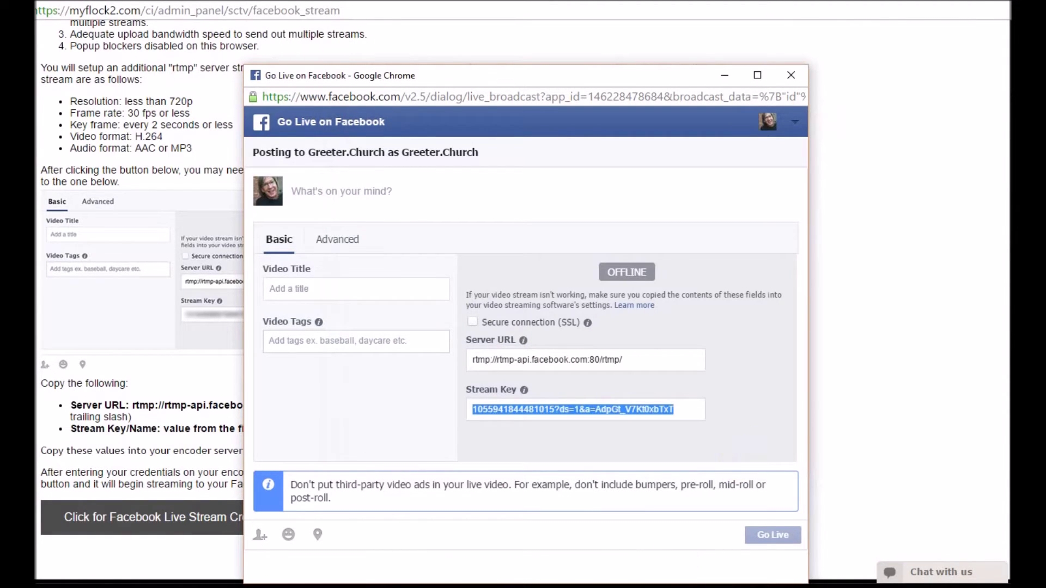
Start streaming from vMix and close Streaming Settings to reveal Facebook
key("alt+Tab")
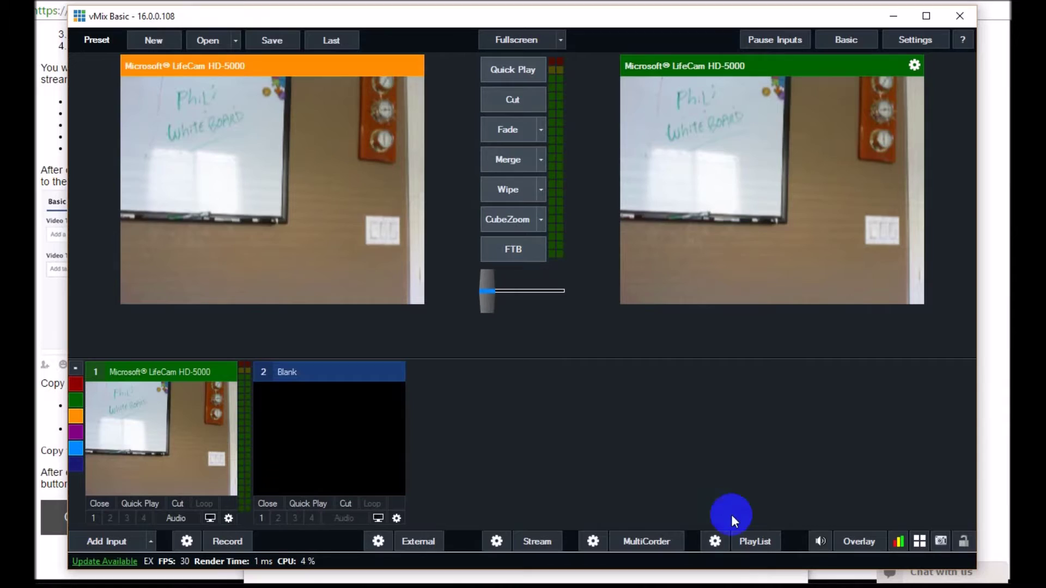
left_click(496, 543)
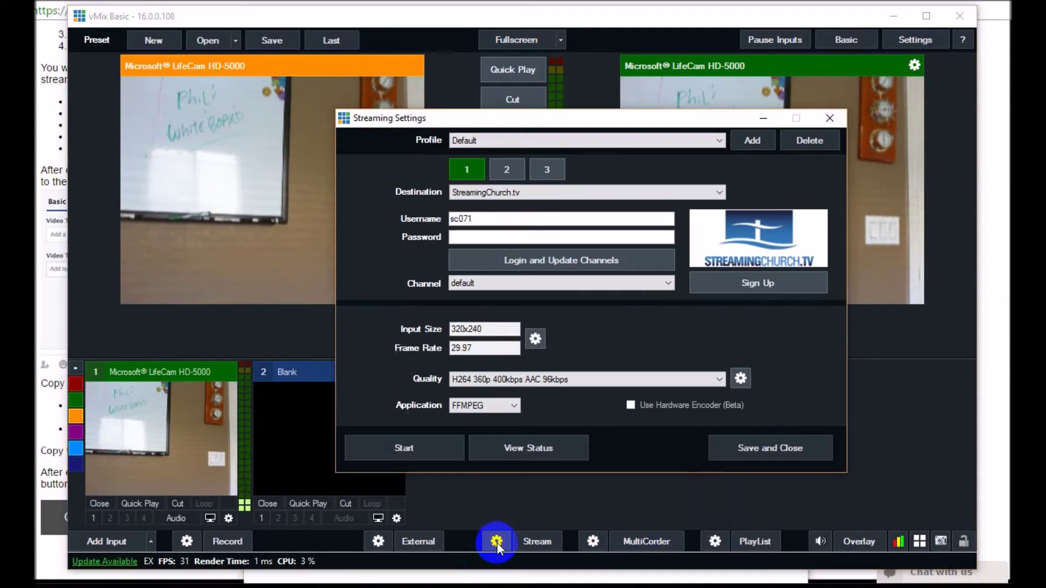
left_click(525, 541)
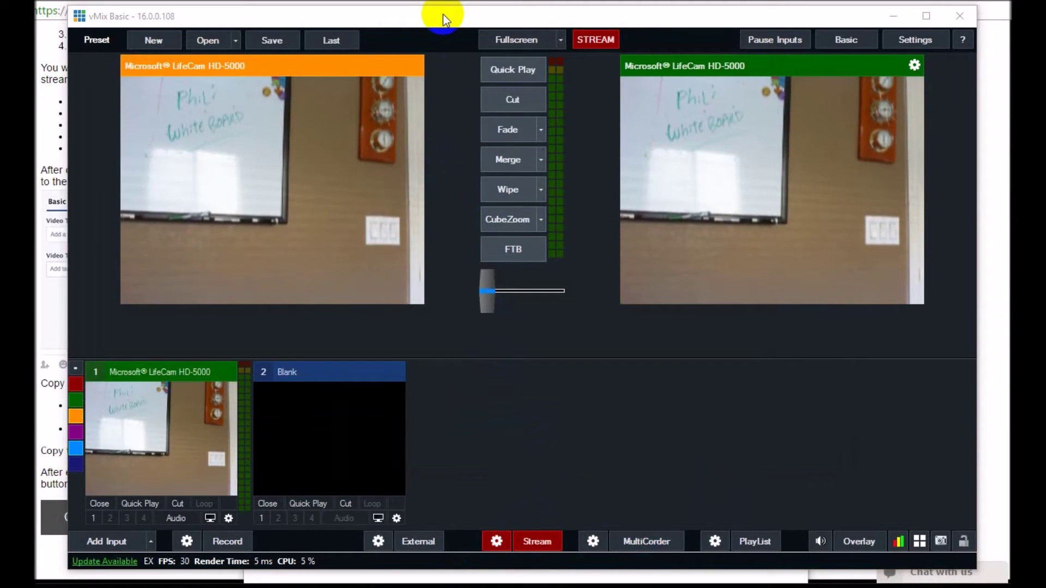
left_click_drag(442, 14, 1043, 33)
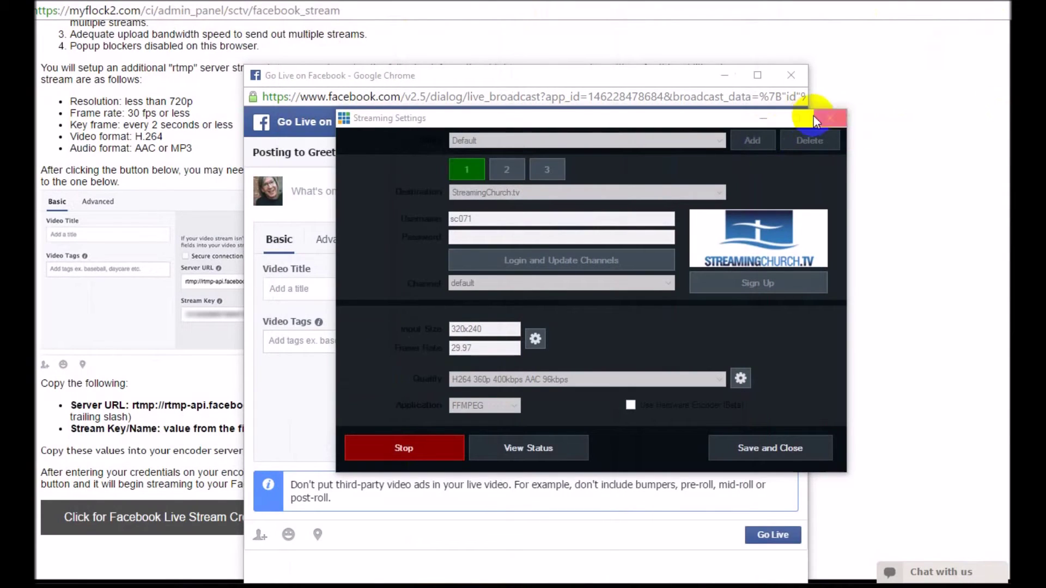
left_click(829, 118)
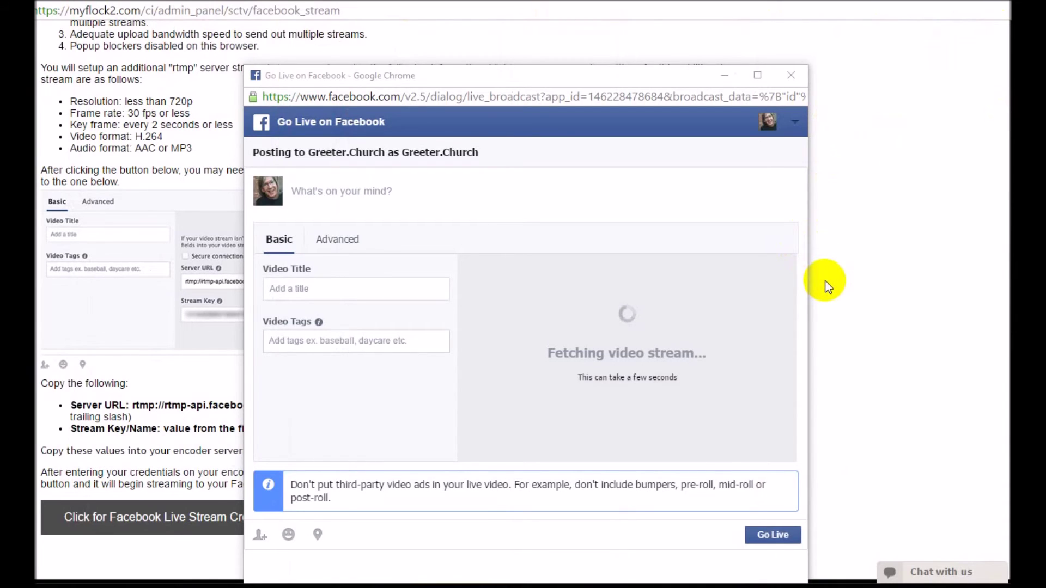
Once the webcam preview loads, take the Greeter.Church broadcast live
left_click_drag(672, 77, 676, 36)
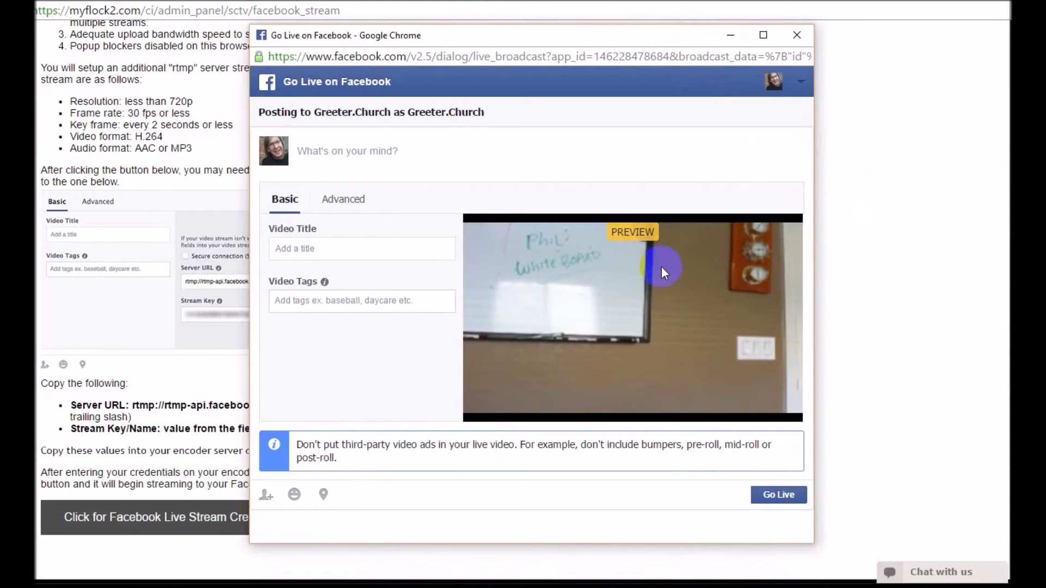
left_click(675, 270)
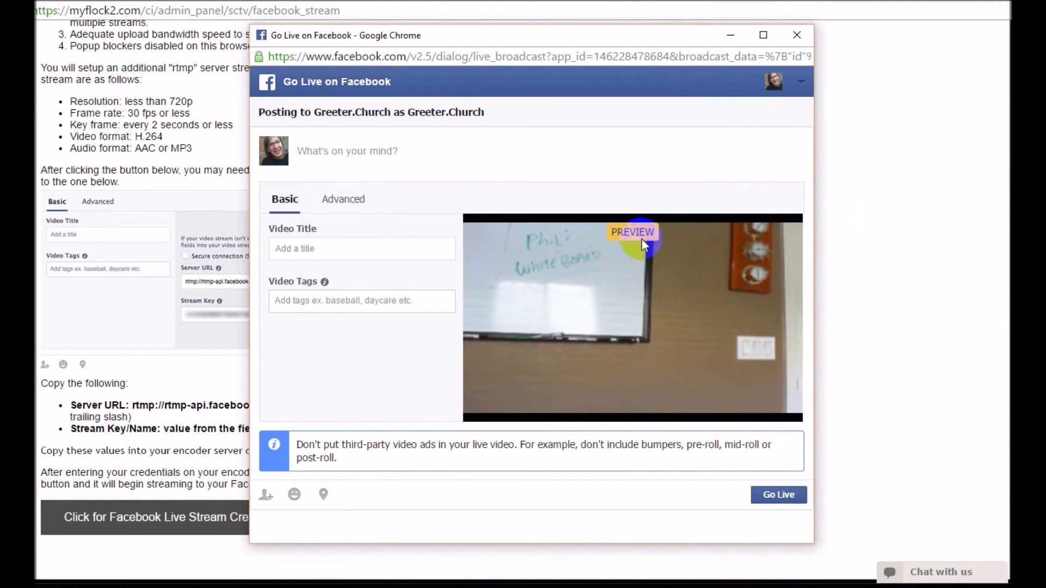
left_click(778, 494)
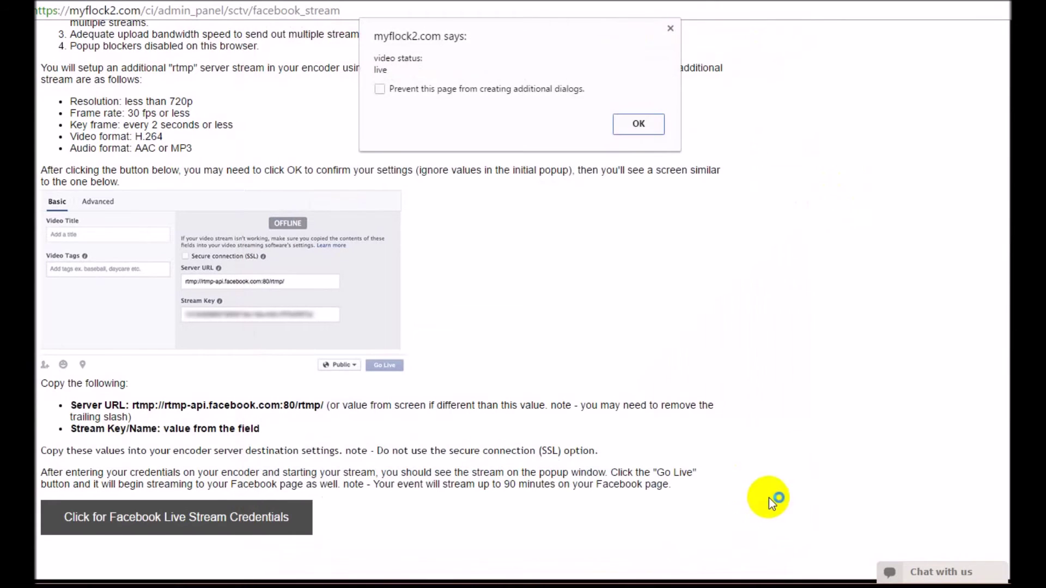